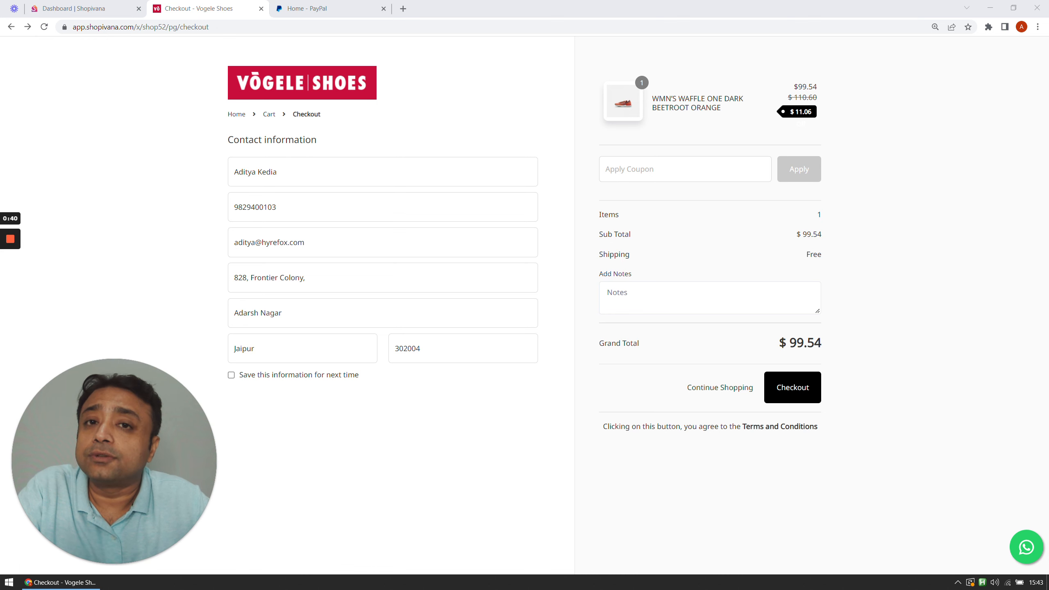
Open the shop's Payment Settings in the Shopivana dashboard and enable Show COD at Checkout
left_click(73, 3)
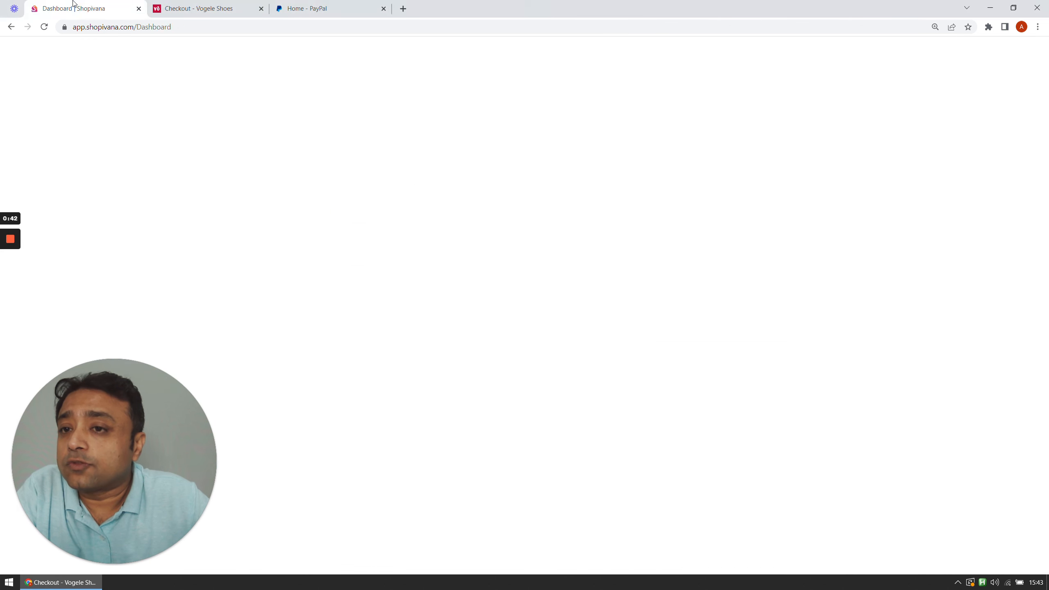
scroll(90, 216, "down", 7)
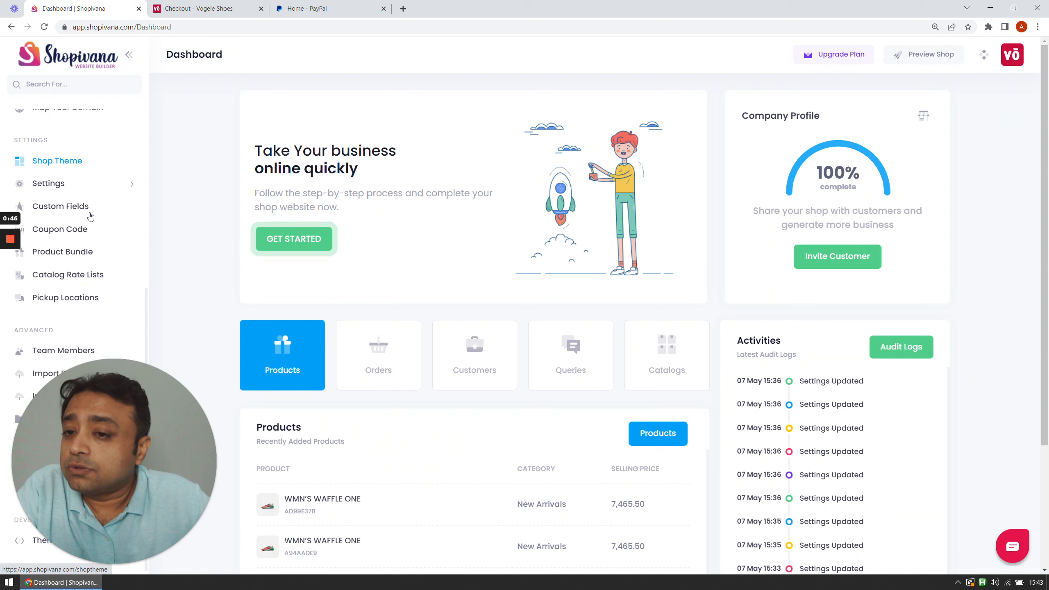
left_click(72, 184)
scroll(77, 189, "down", 3)
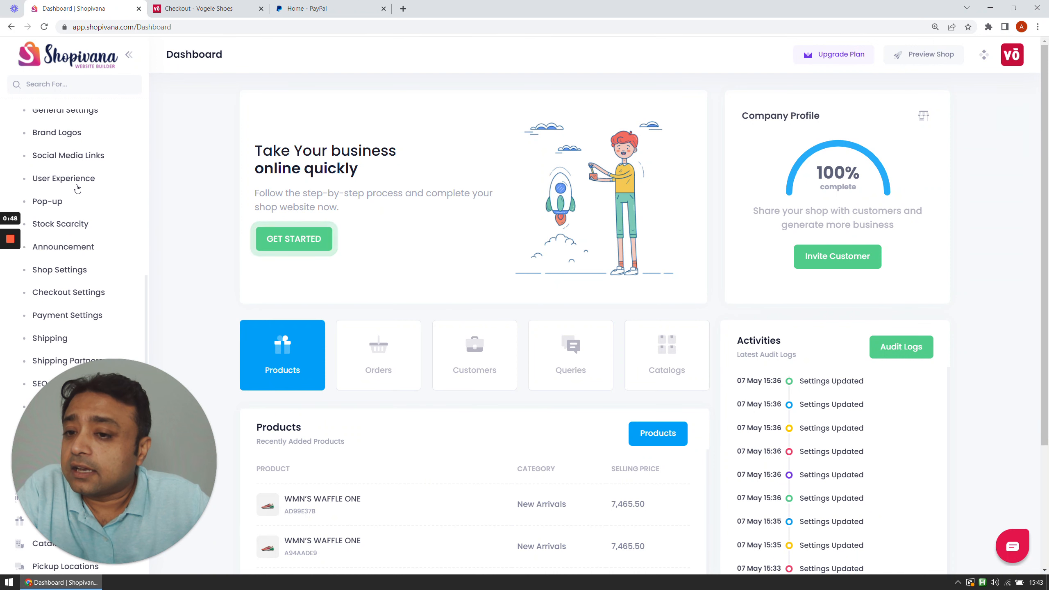
left_click(64, 315)
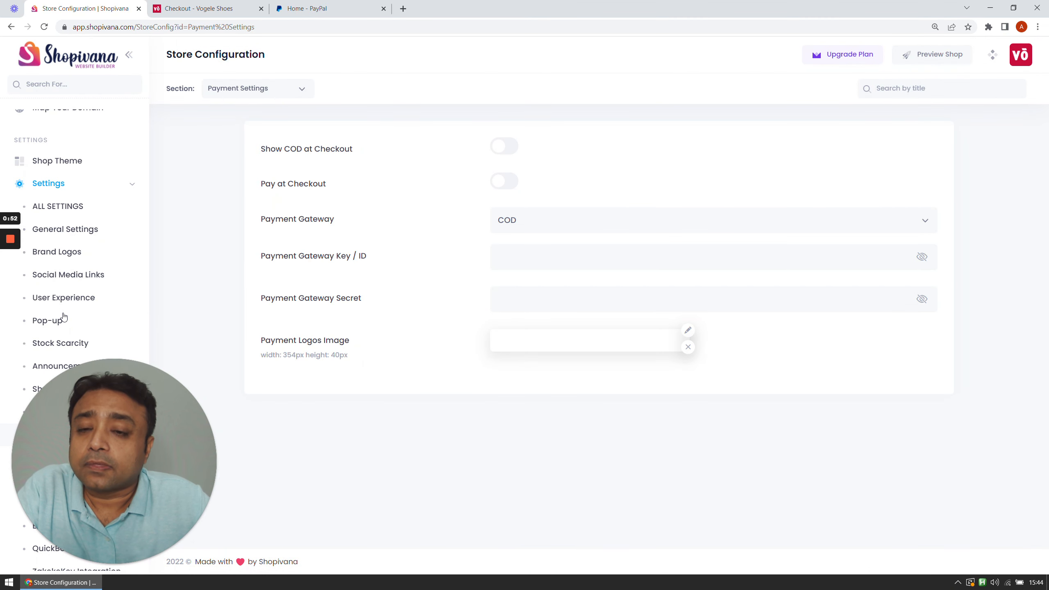
left_click(500, 152)
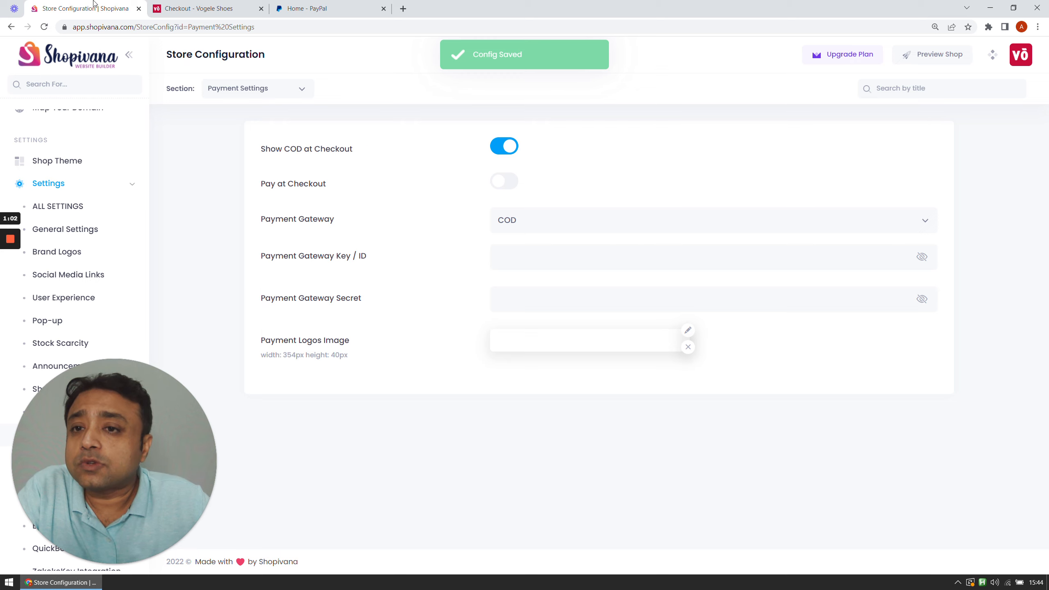
Reload the storefront checkout page and select Pay on Delivery (COD) as the payment method
left_click(193, 5)
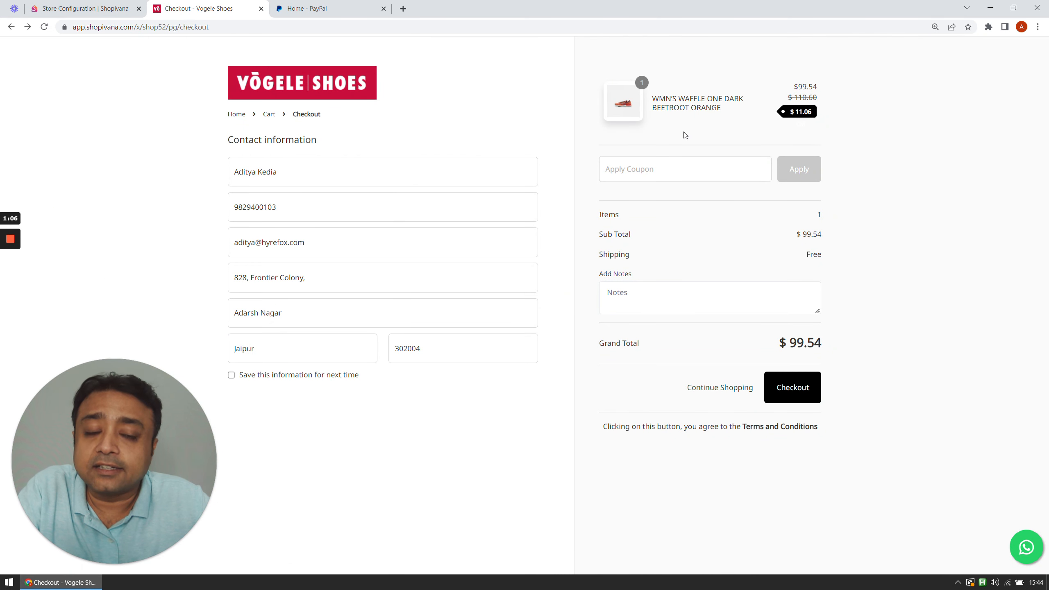
left_click(44, 27)
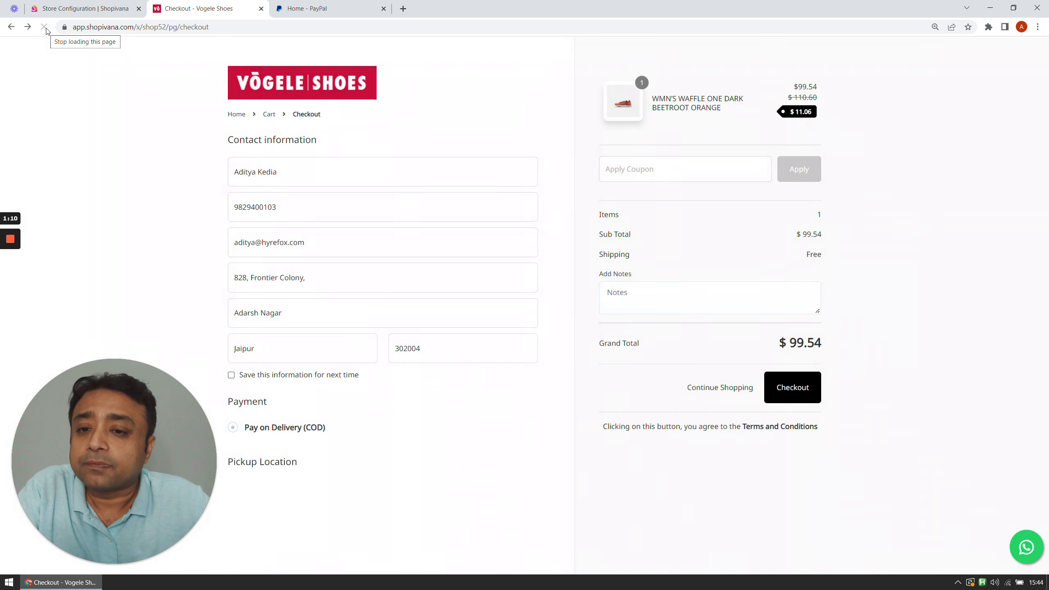
left_click(230, 428)
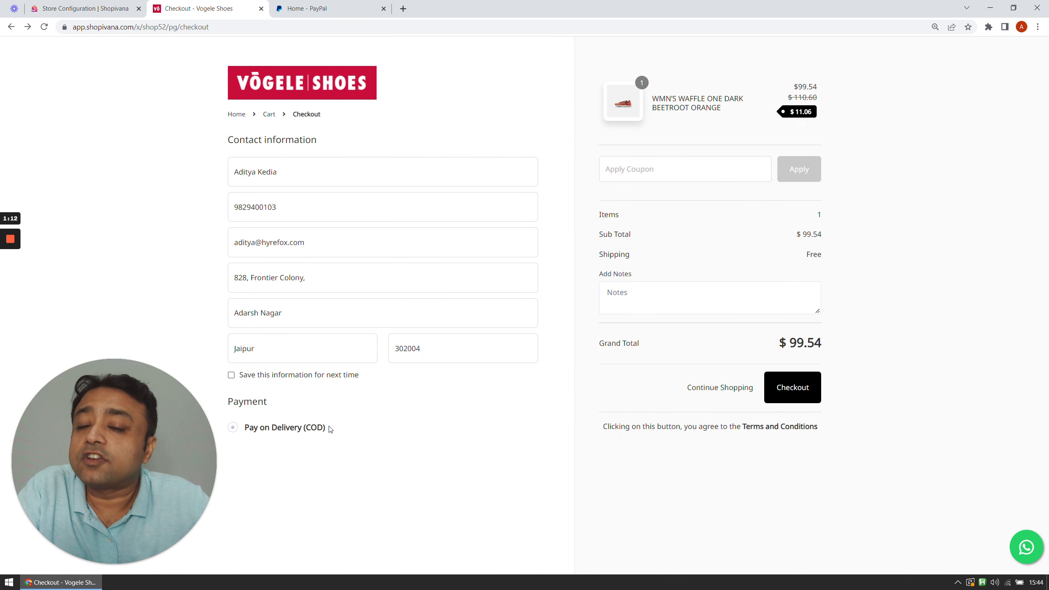
Return to the shop's Payment Settings, enable Pay at Checkout and set the payment gateway to Paypal
left_click(101, 12)
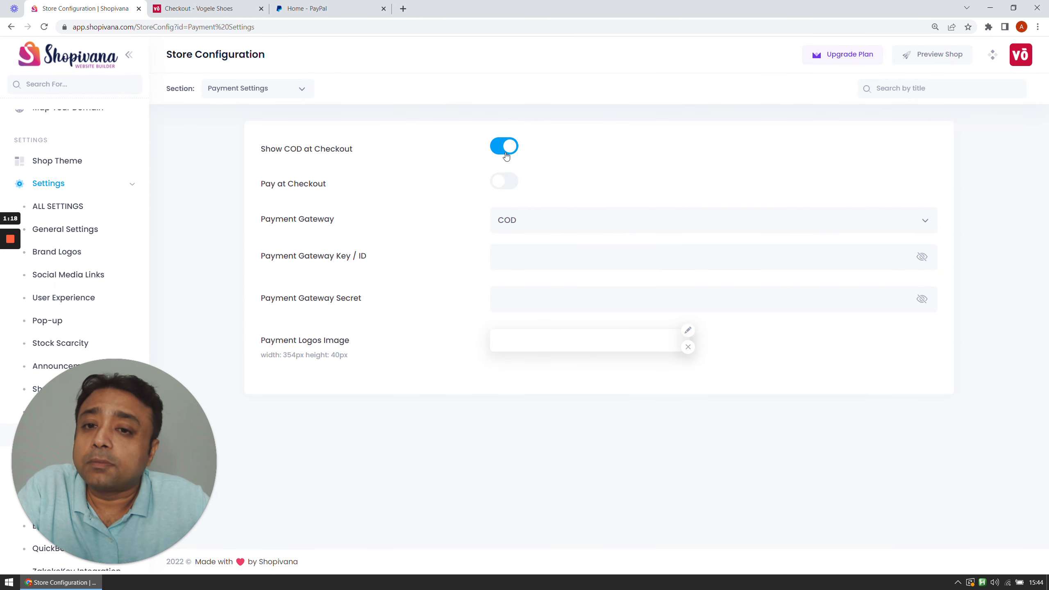
left_click(503, 185)
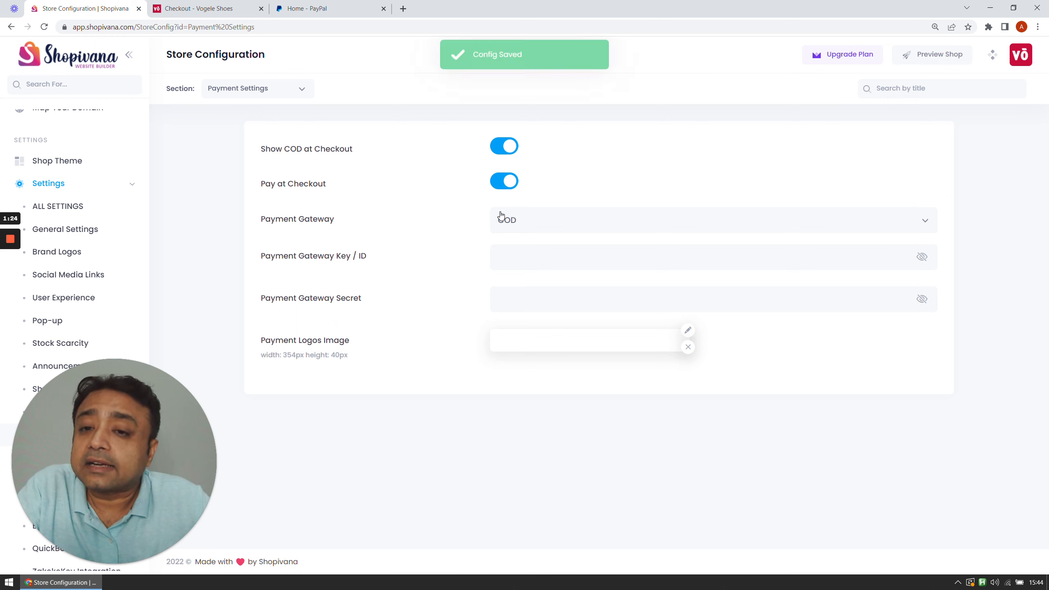
left_click(514, 229)
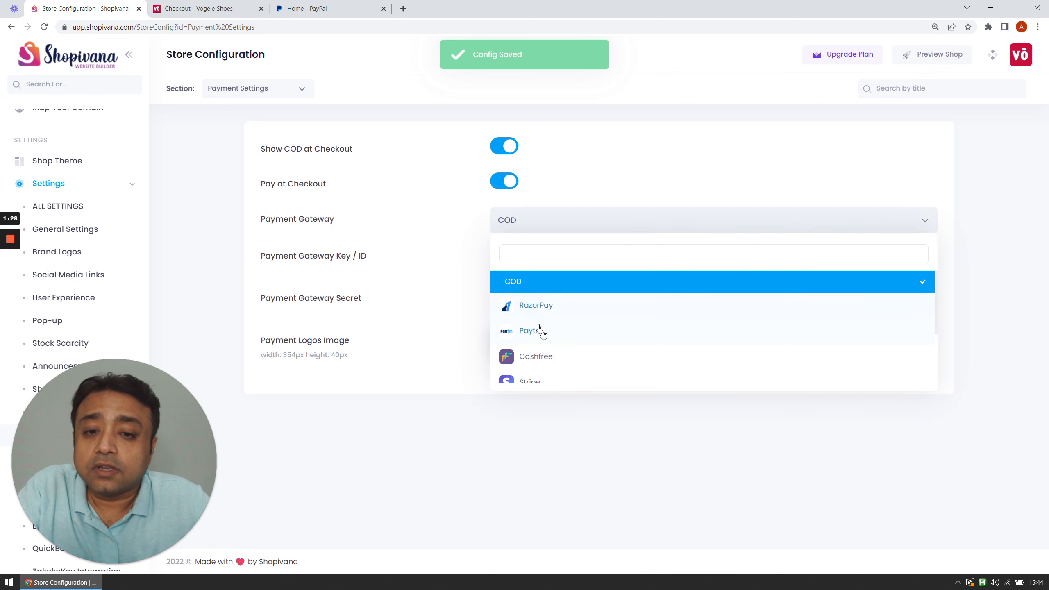
scroll(548, 335, "down", 1)
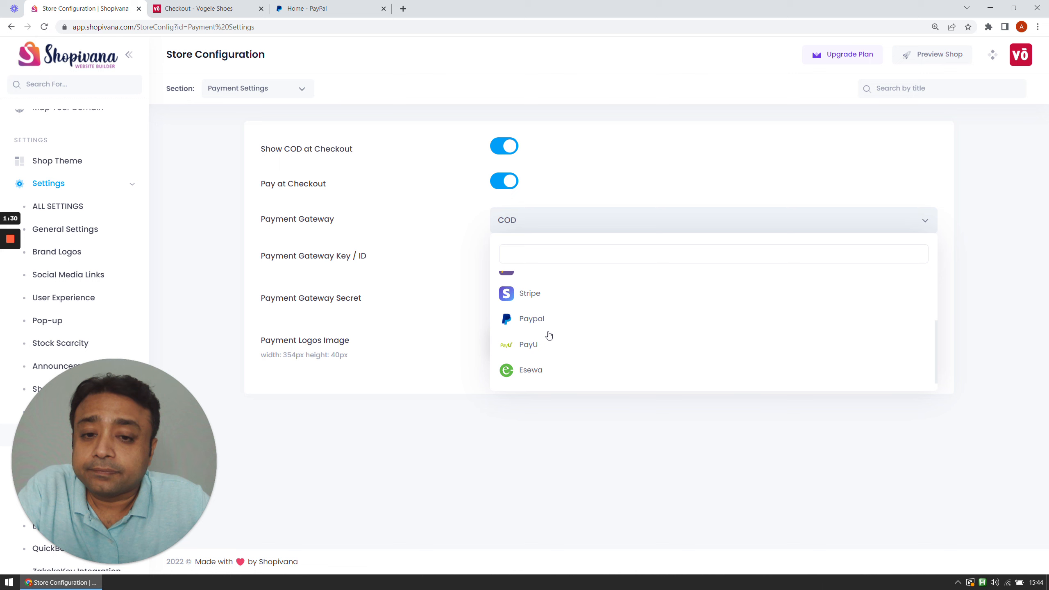
left_click(550, 323)
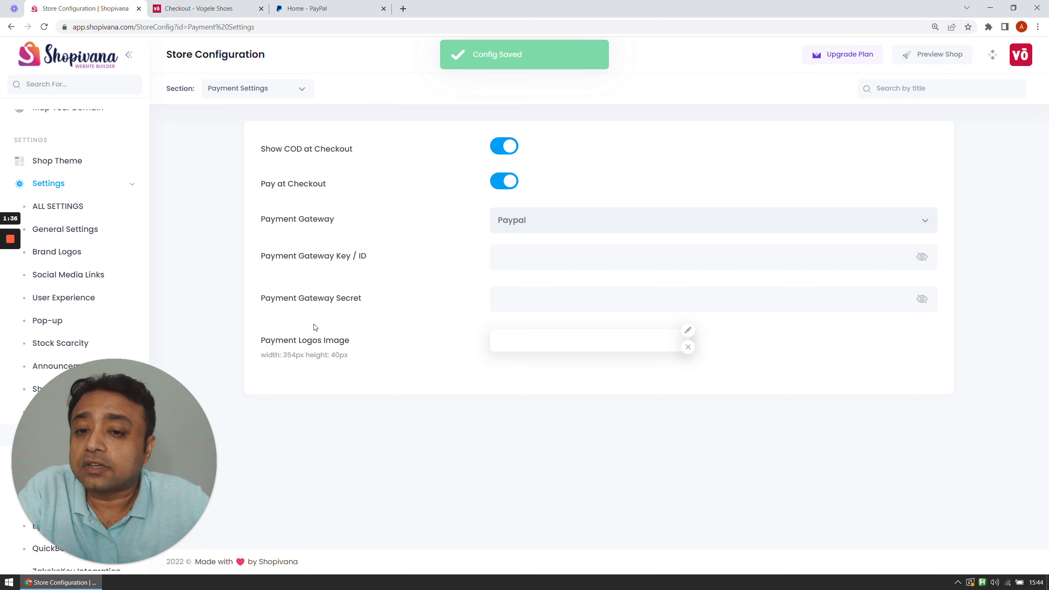
Switch to PayPal and open the Live apps and credentials in its developer dashboard
left_click(322, 5)
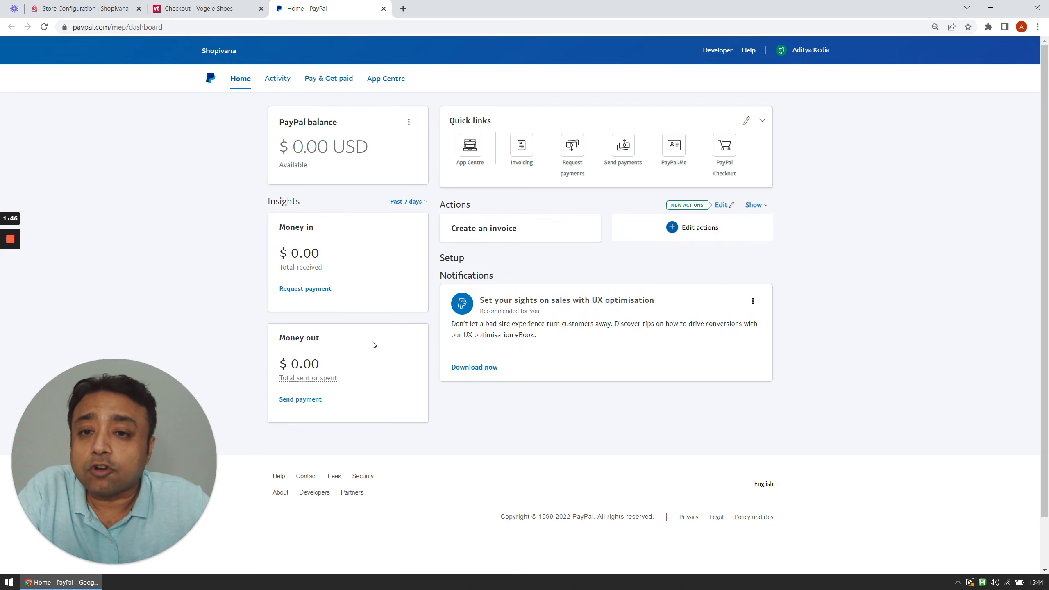
left_click(716, 51)
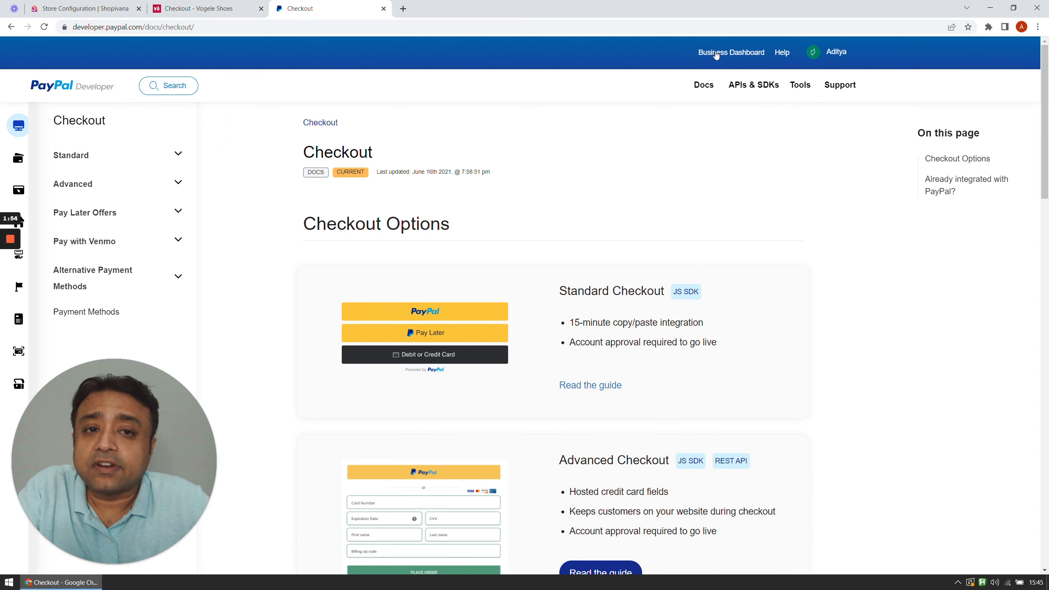
mouse_move(743, 89)
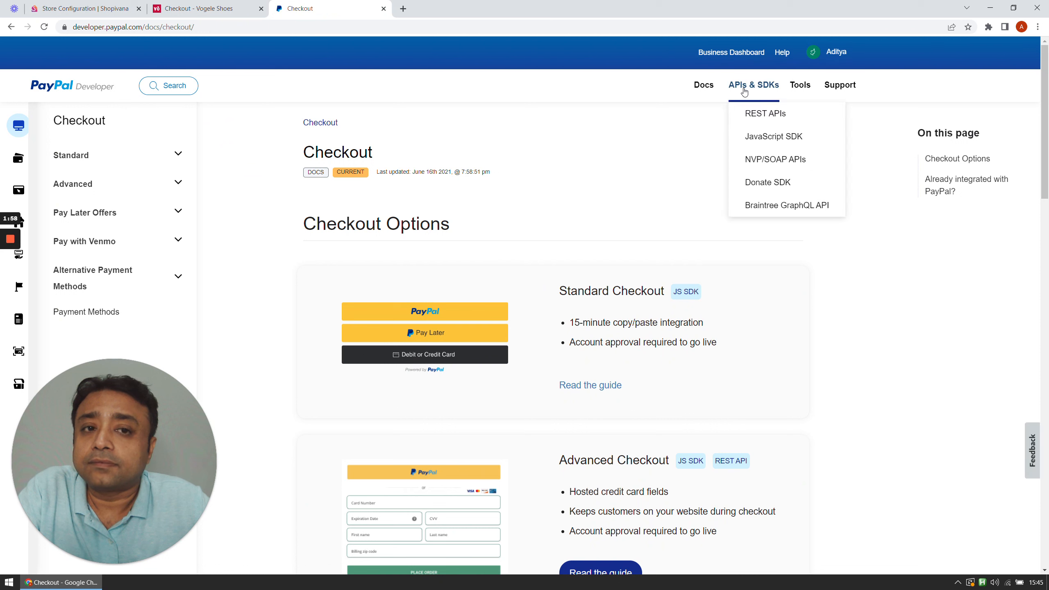
mouse_move(842, 54)
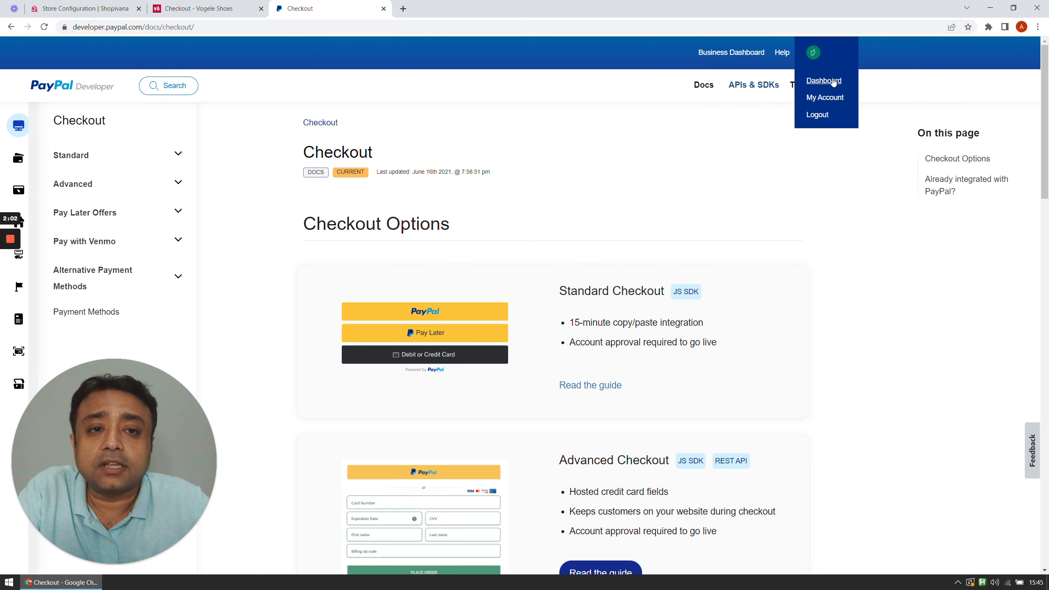
left_click(832, 81)
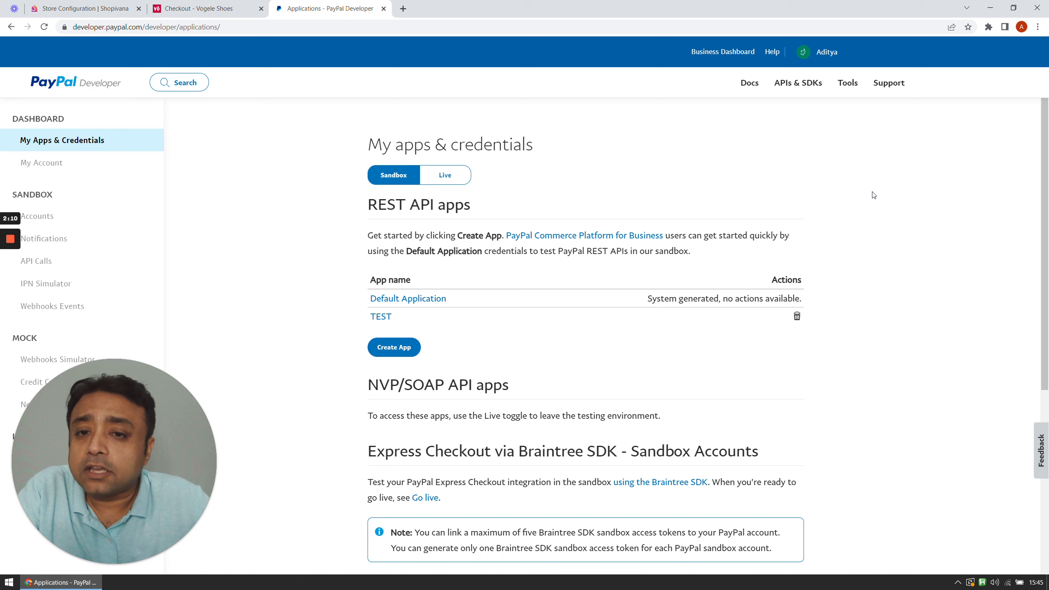
left_click(445, 175)
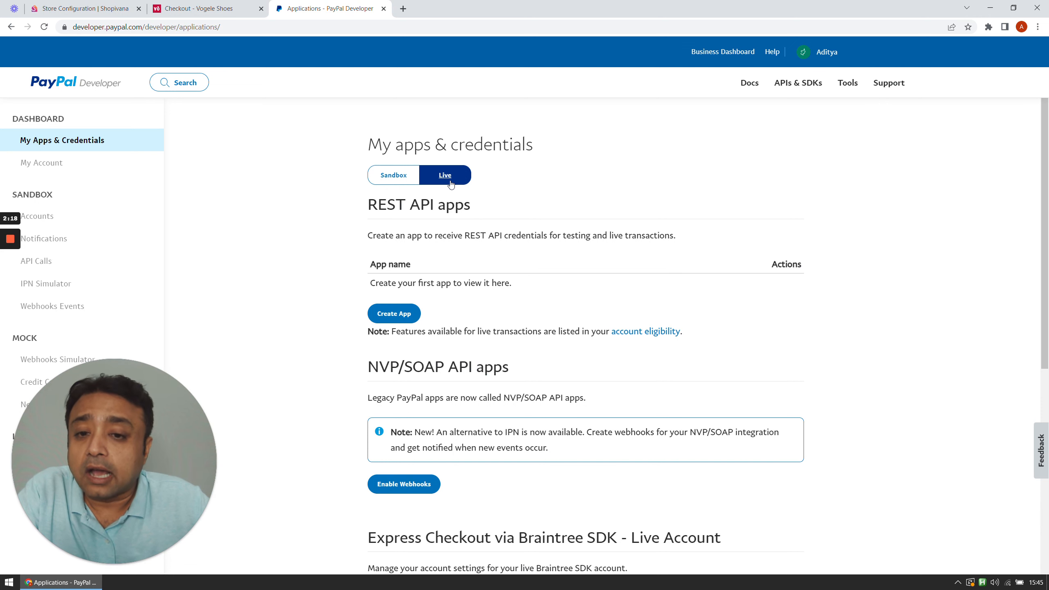
Create a live REST API app named Shopivana
left_click(406, 315)
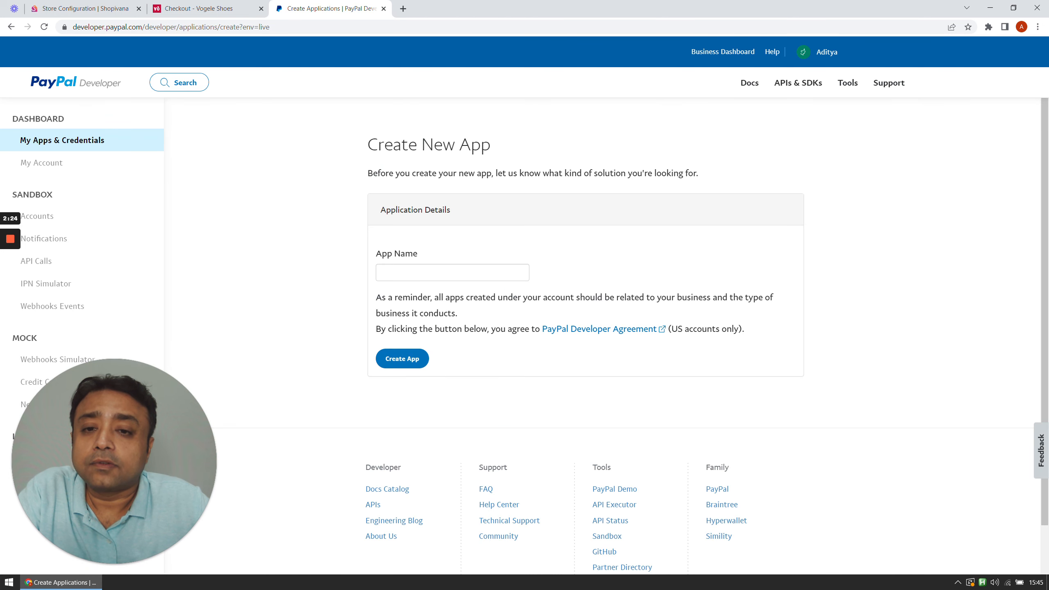
left_click(417, 268)
left_click(448, 315)
left_click(407, 358)
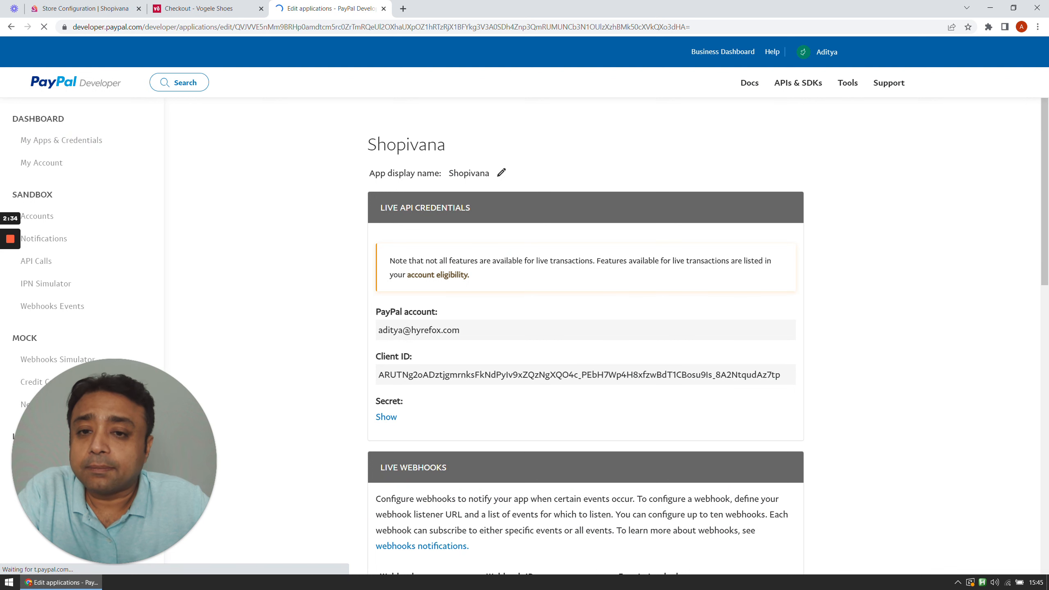
Copy the live app's Client ID into the shop's Payment Gateway Key / ID field and unmask the entry
scroll(421, 314, "down", 2)
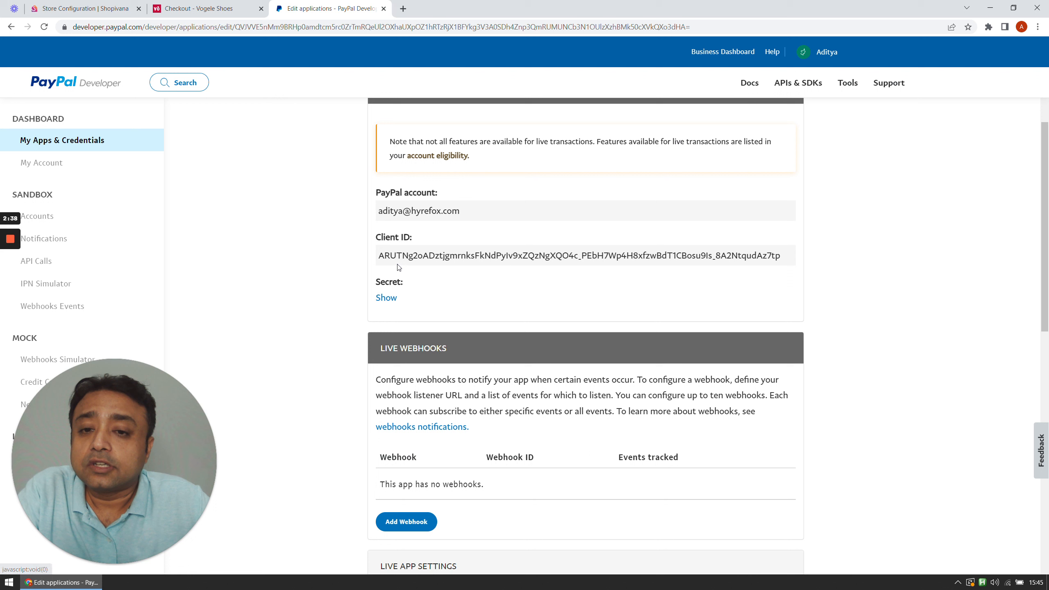
double_click(578, 255)
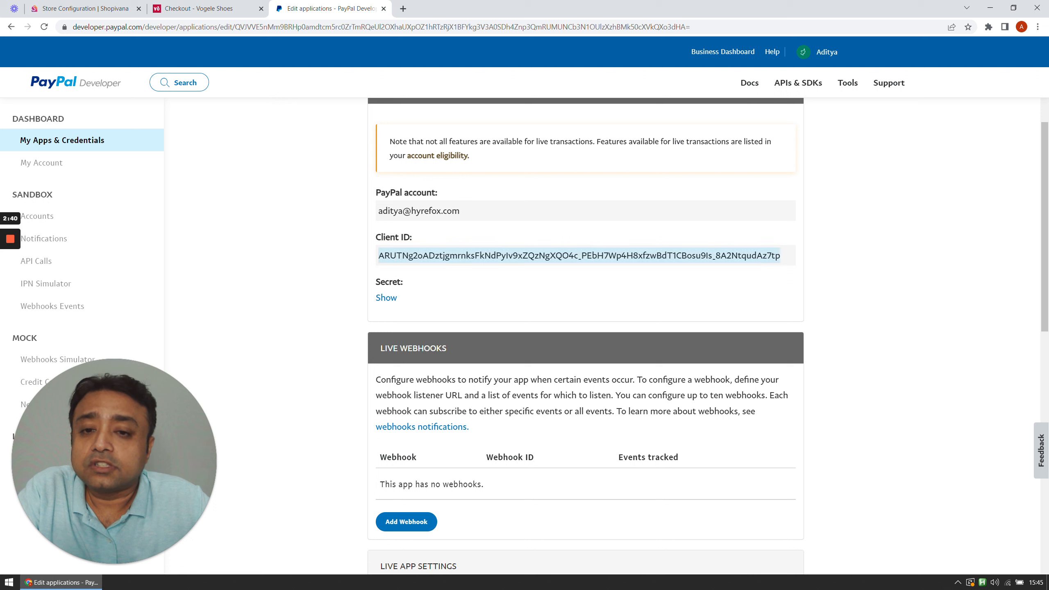
right_click(398, 257)
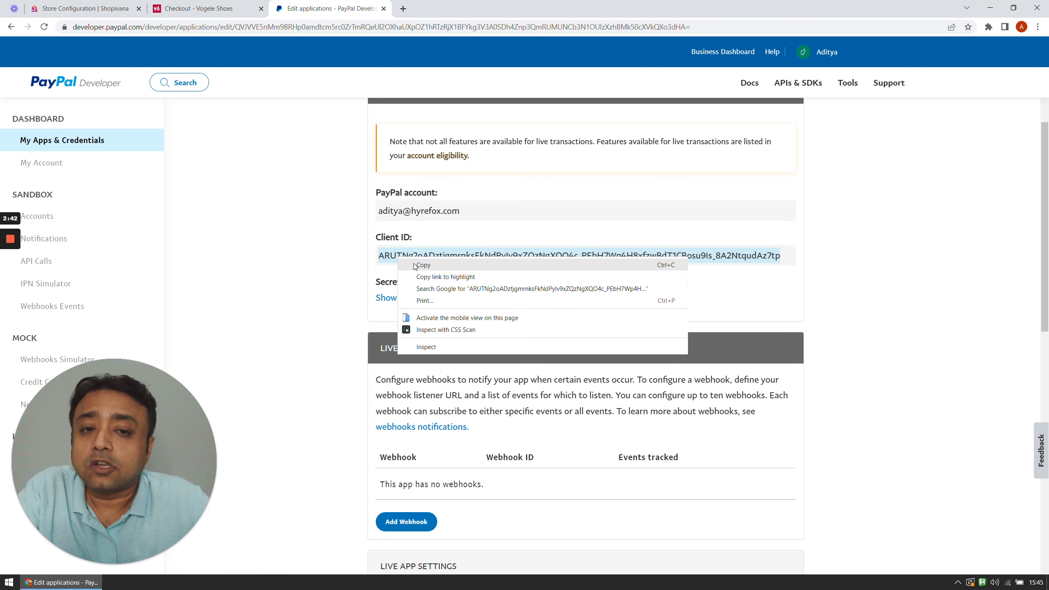
left_click(415, 265)
left_click(122, 8)
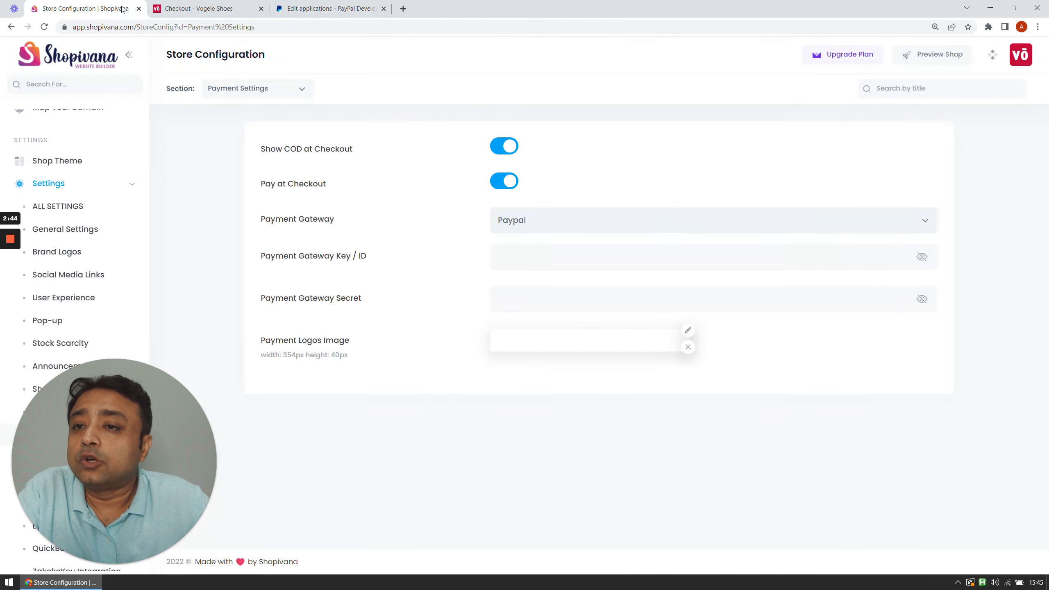
right_click(510, 263)
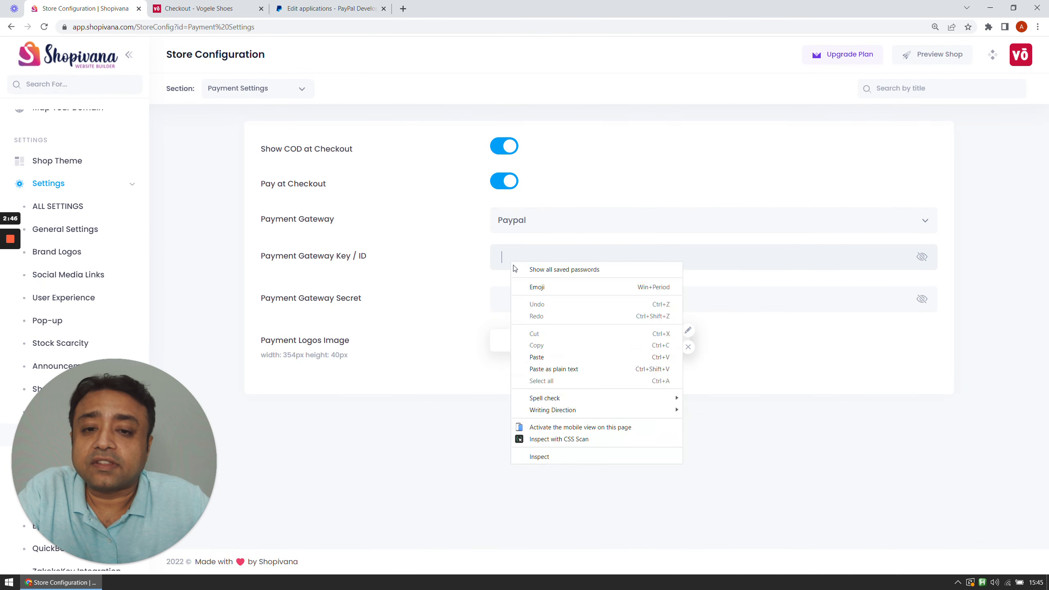
left_click(544, 358)
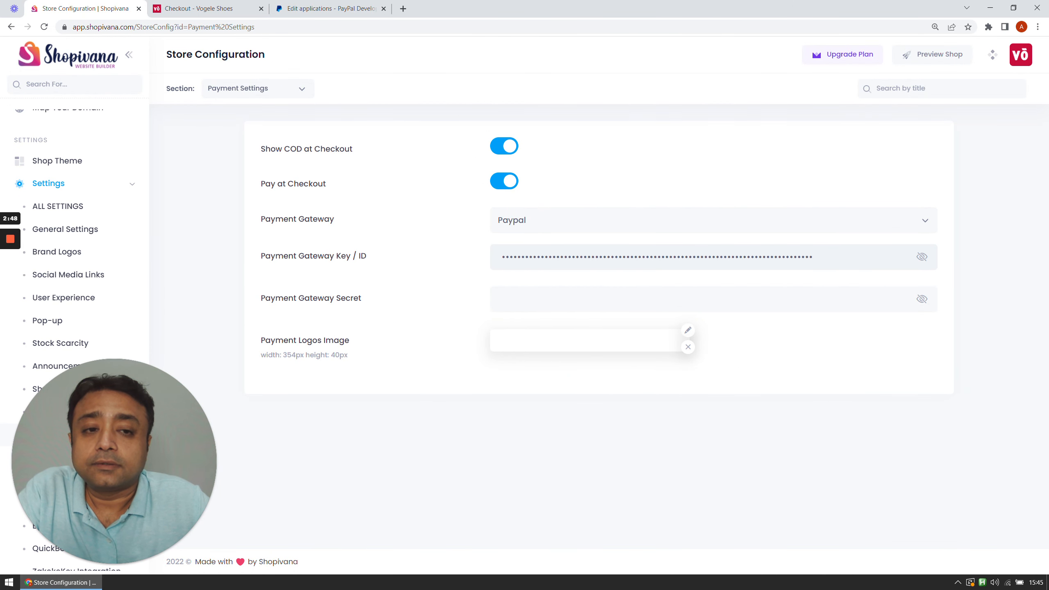
left_click(920, 263)
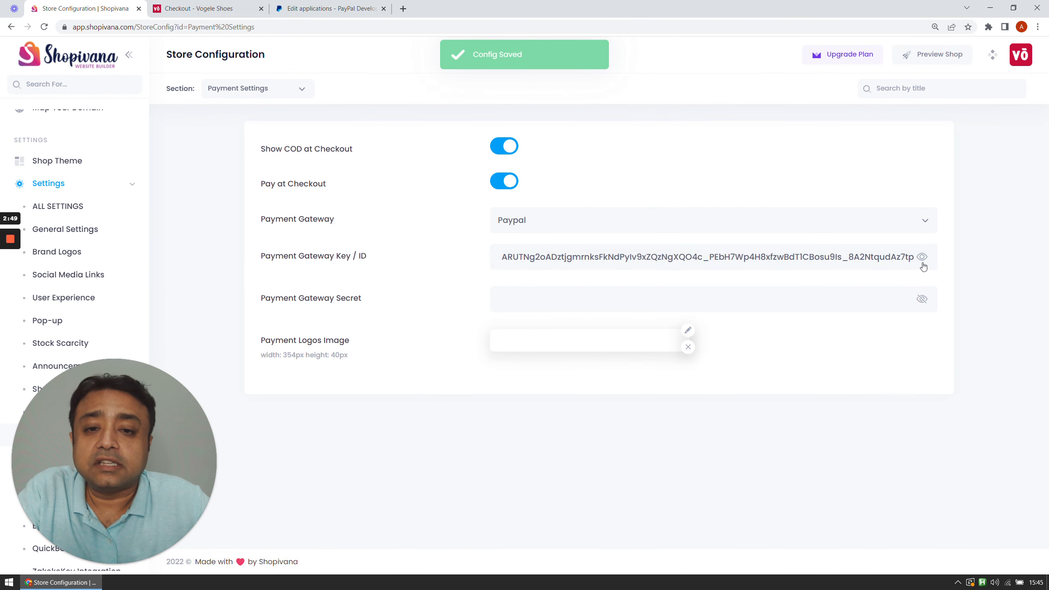
Reveal the PayPal app's secret, copy it into the shop's Payment Gateway Secret field and unmask the entry
left_click(272, 4)
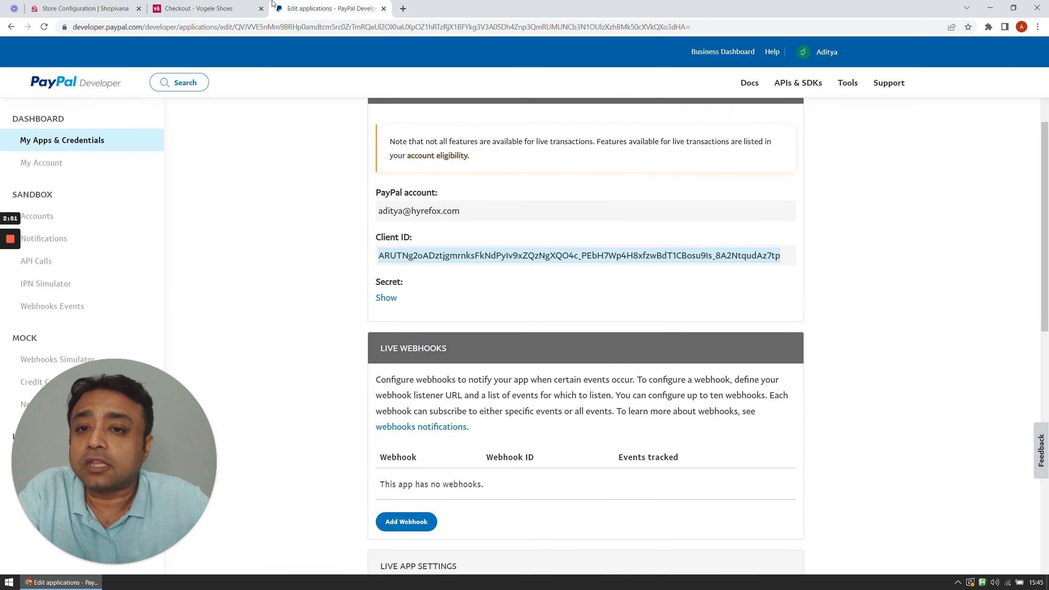
left_click(380, 298)
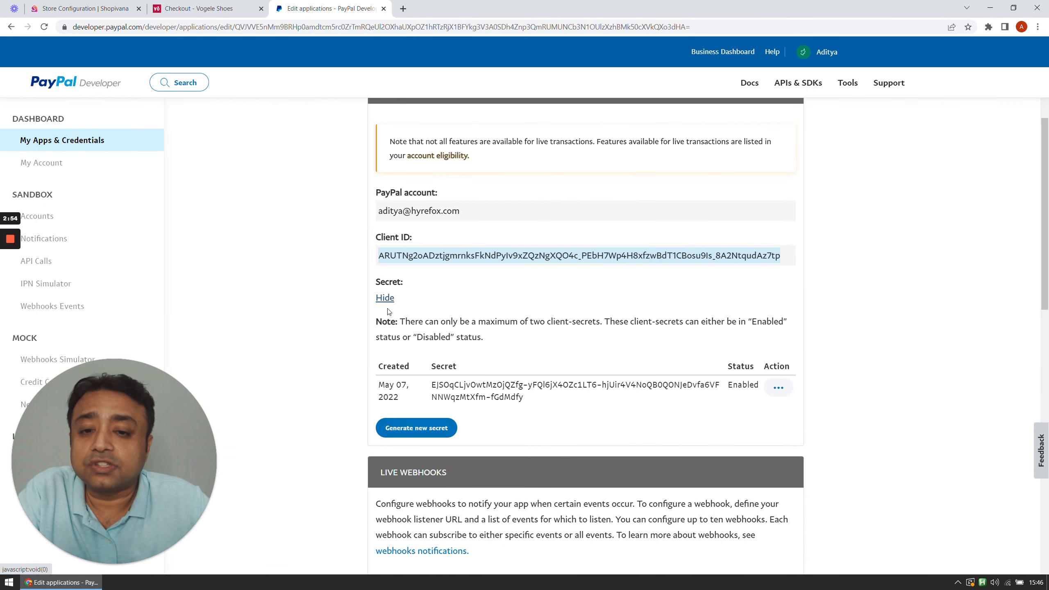
triple_click(507, 389)
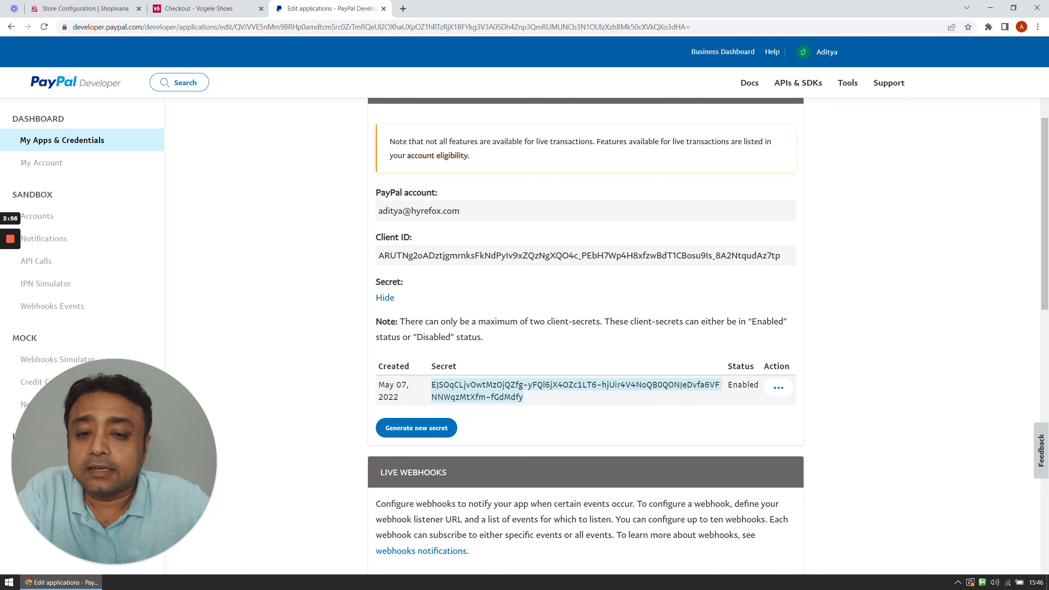
right_click(492, 387)
left_click(508, 397)
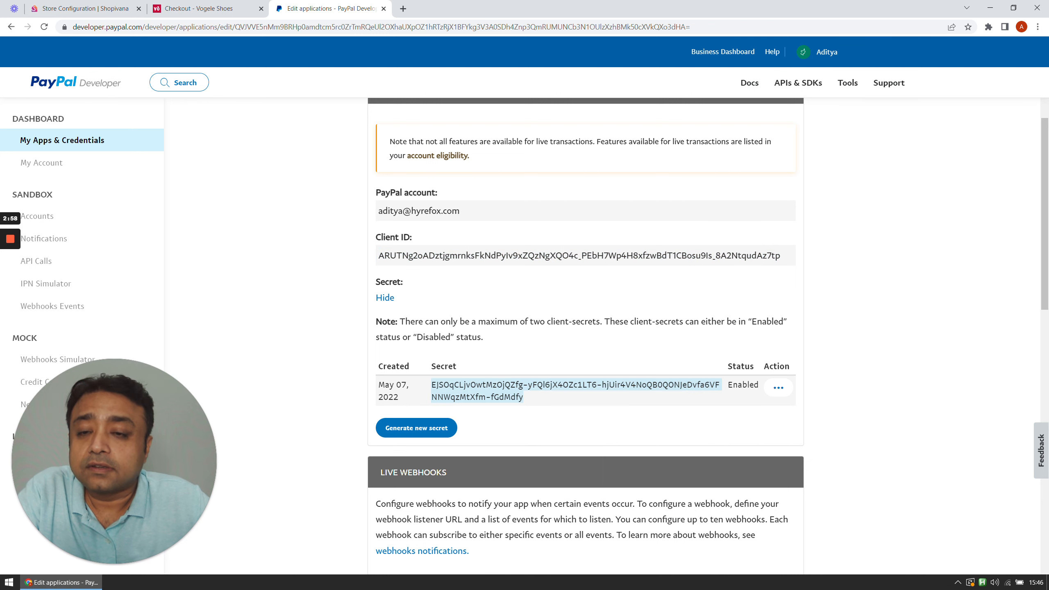
left_click(95, 5)
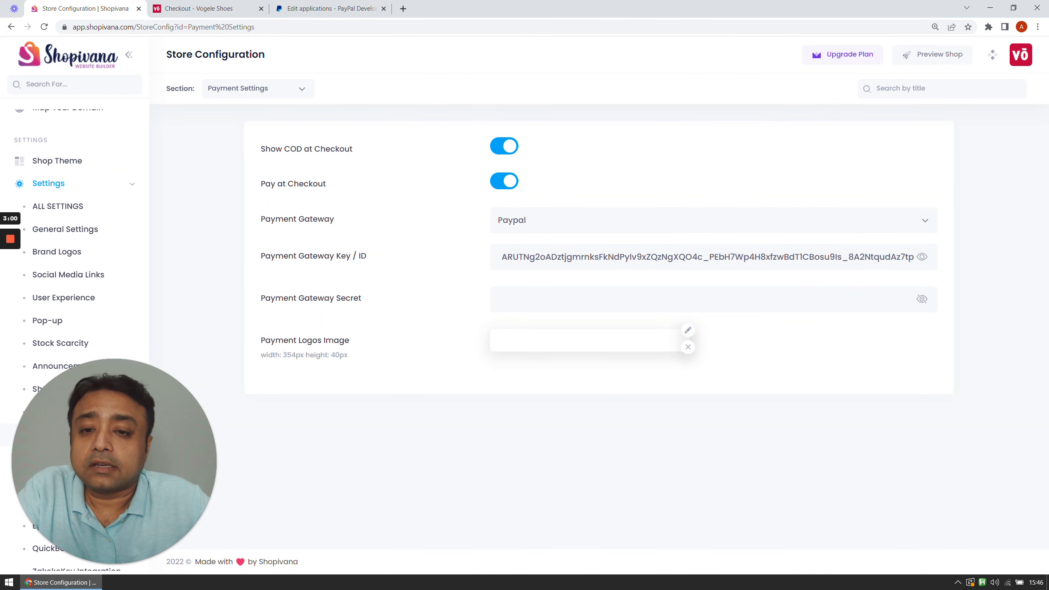
right_click(551, 300)
left_click(594, 394)
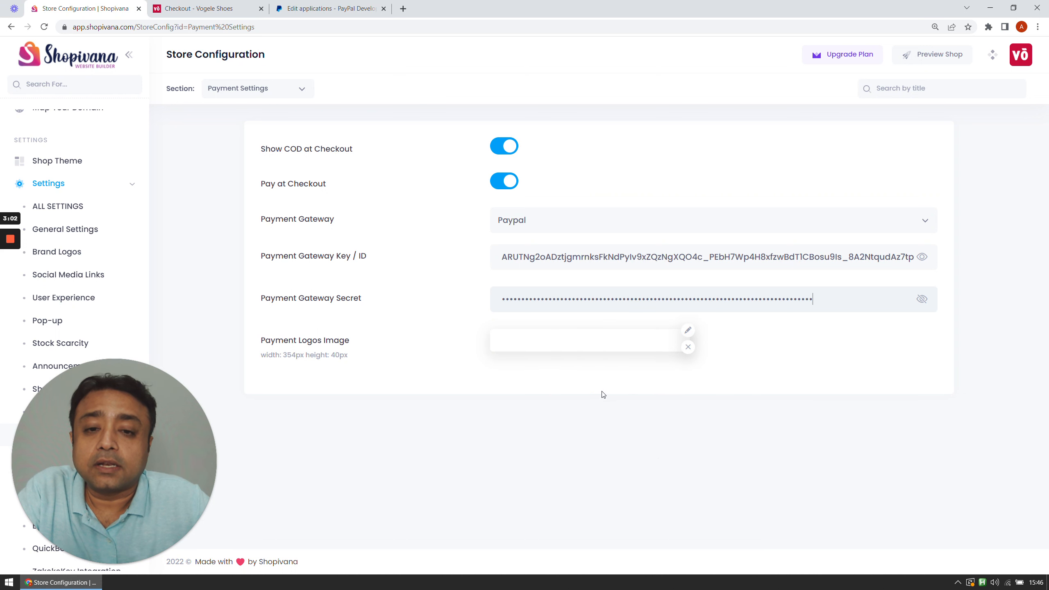
left_click(921, 299)
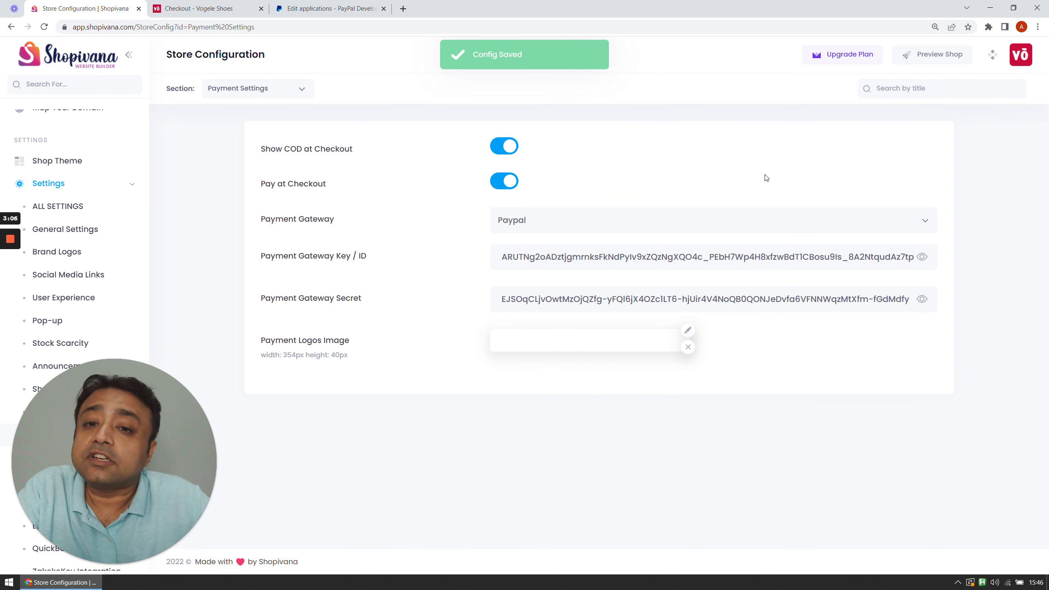
Reload the Vogele Shoes checkout page and check out the order with the Pay Online payment method
left_click(242, 4)
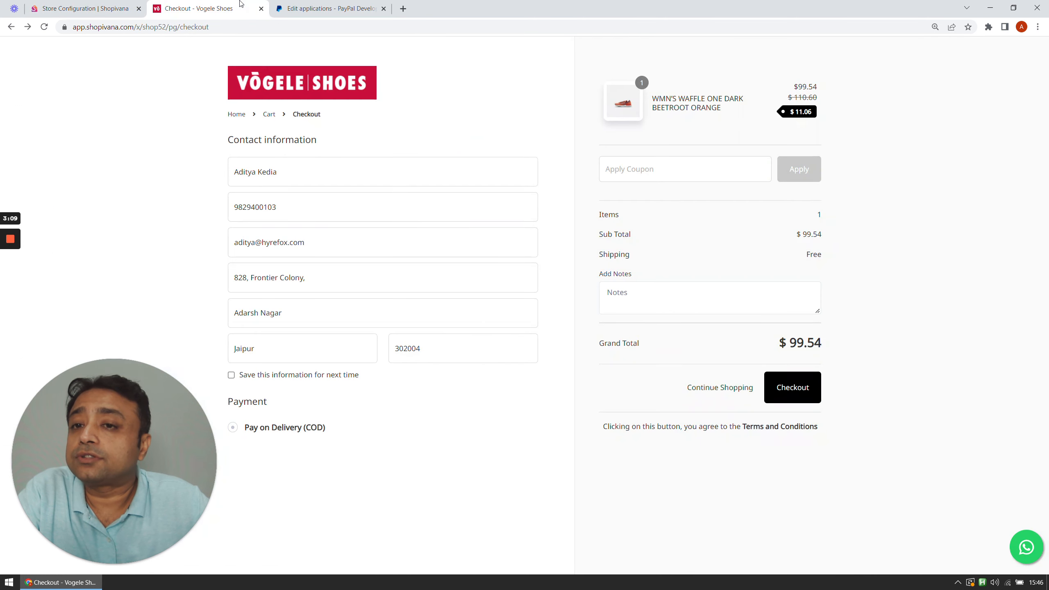
left_click(44, 28)
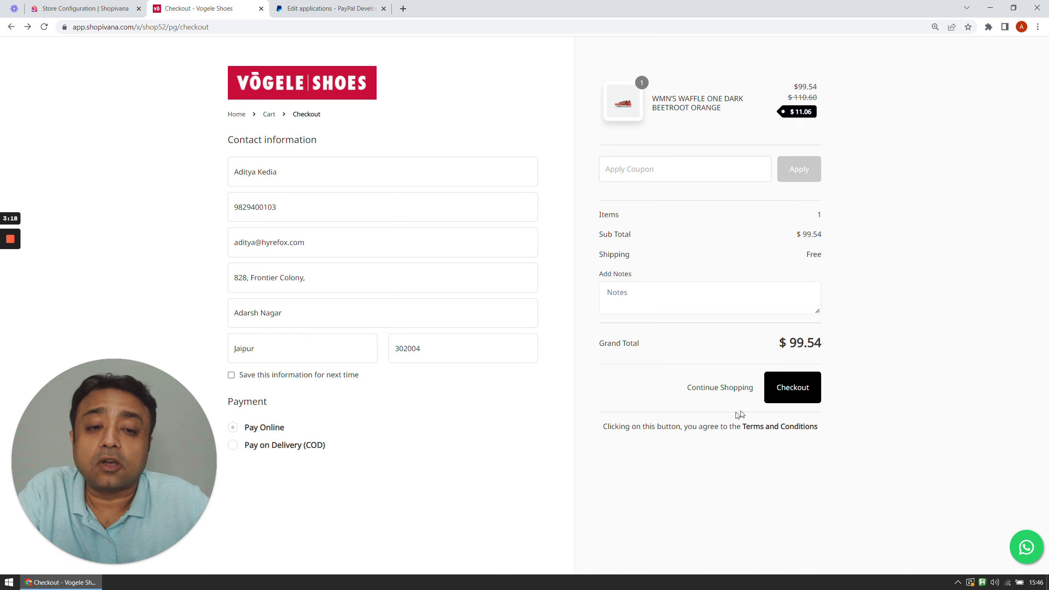
left_click(797, 389)
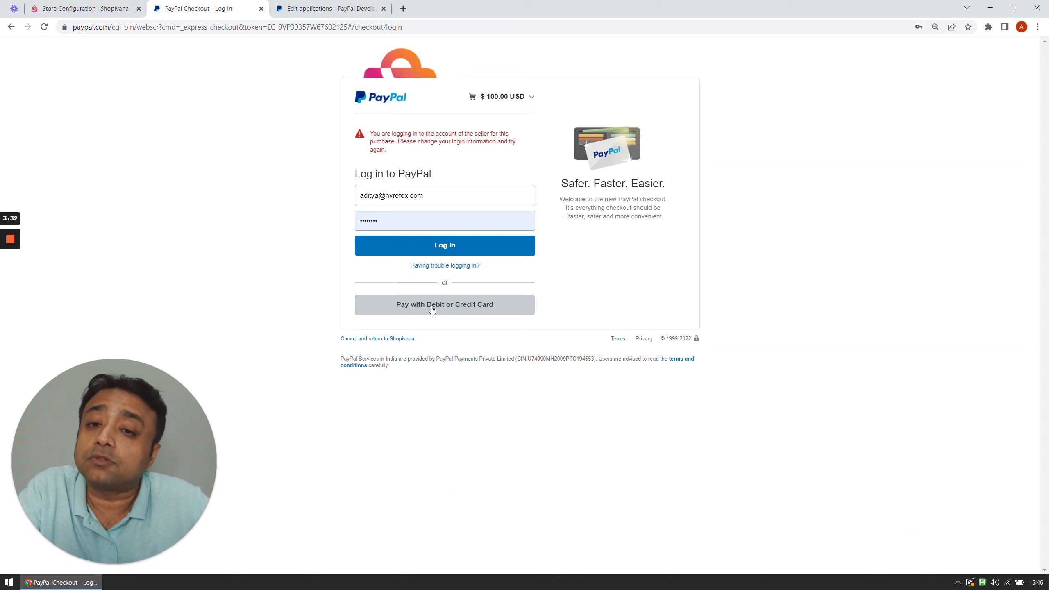
Choose to pay with a debit or credit card and set the country to United States
left_click(397, 308)
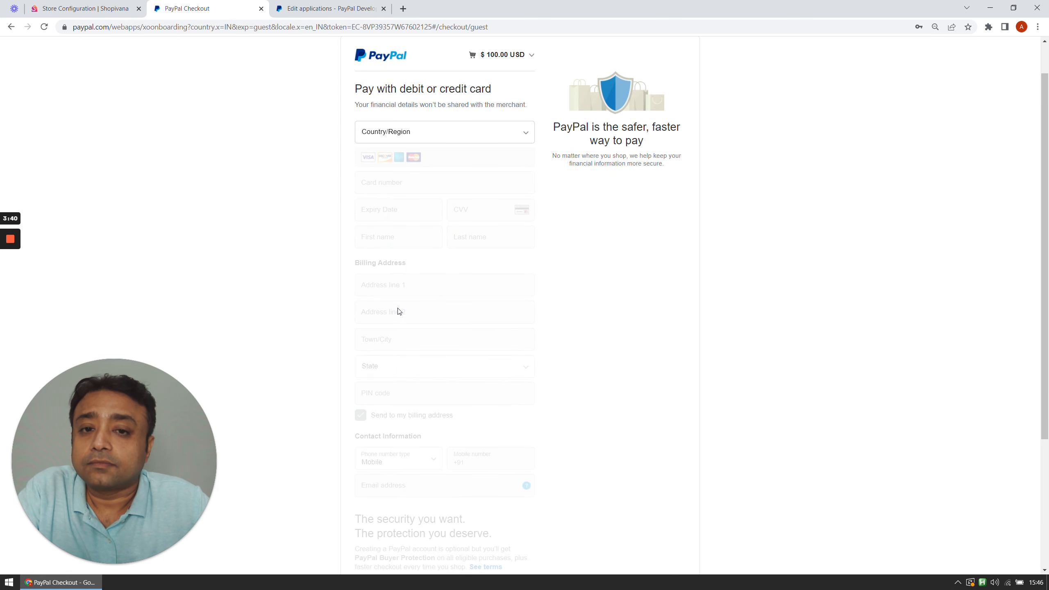
left_click(431, 133)
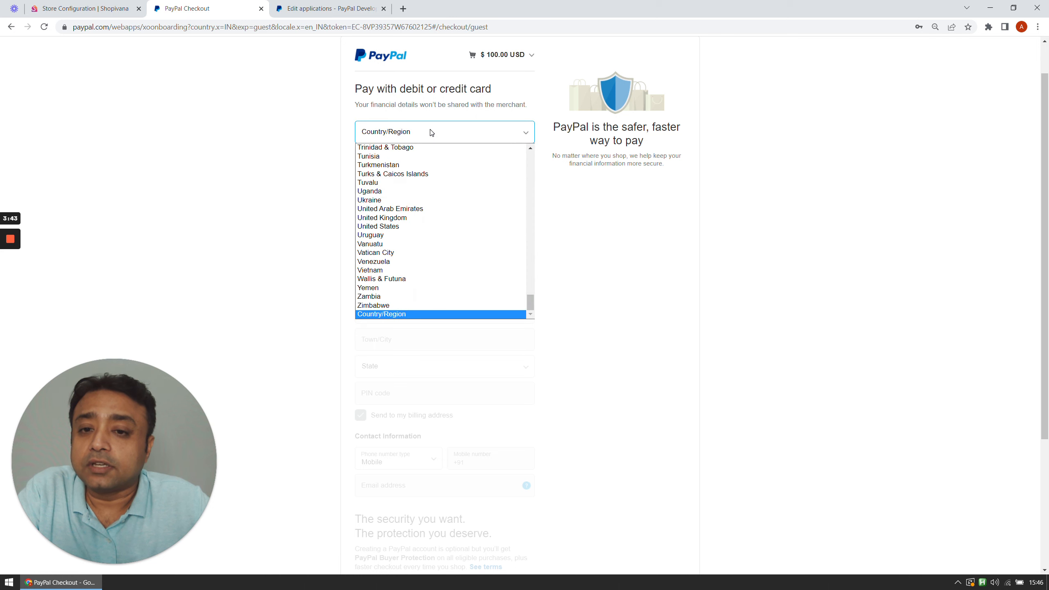
left_click(417, 226)
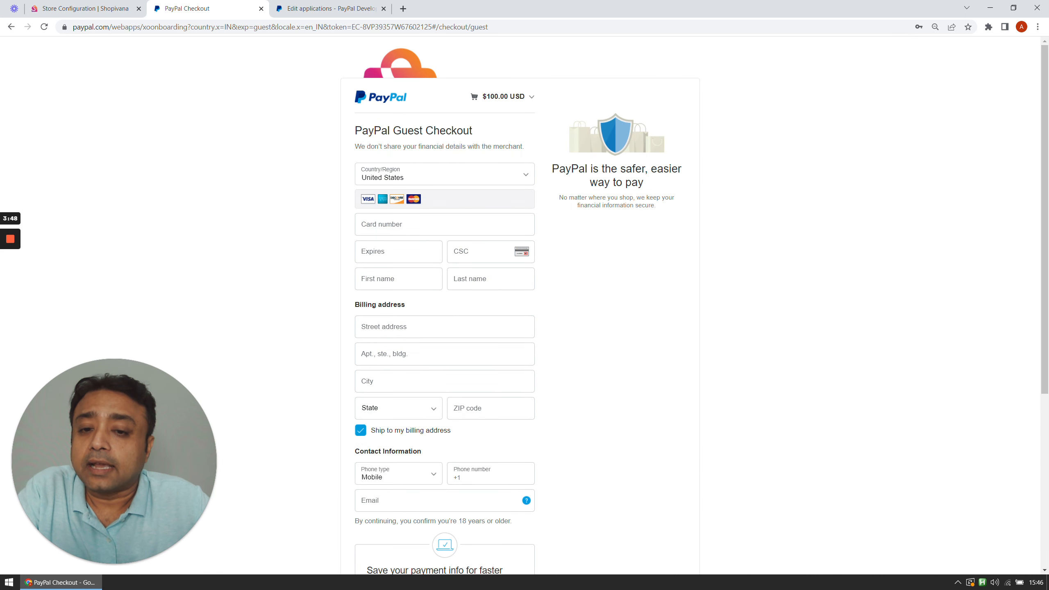
Opt to save the payment info and create a PayPal account in the guest checkout form
scroll(420, 229, "down", 6)
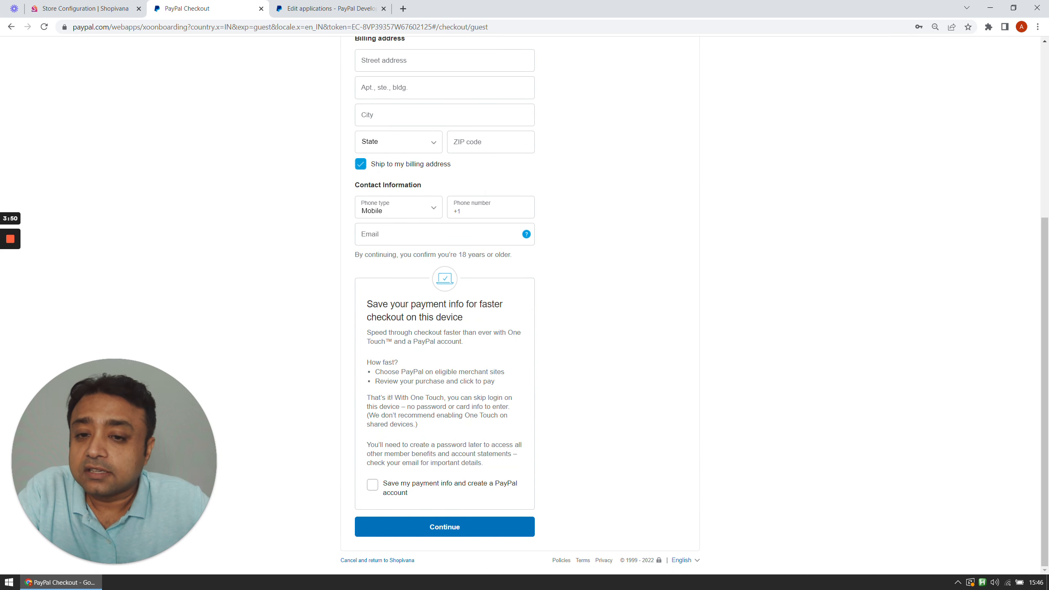
left_click(372, 485)
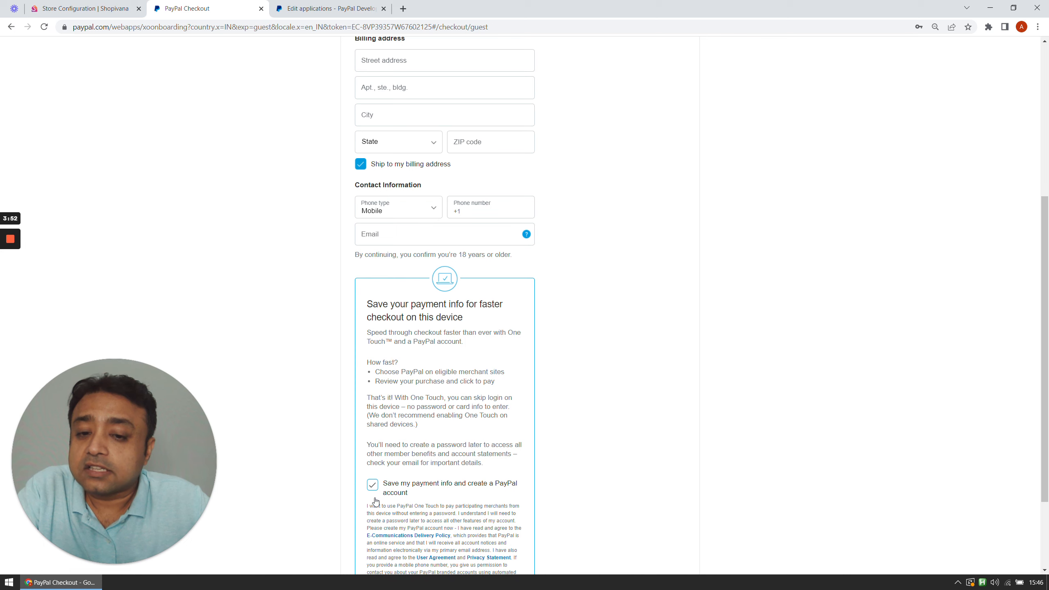
scroll(375, 500, "down", 3)
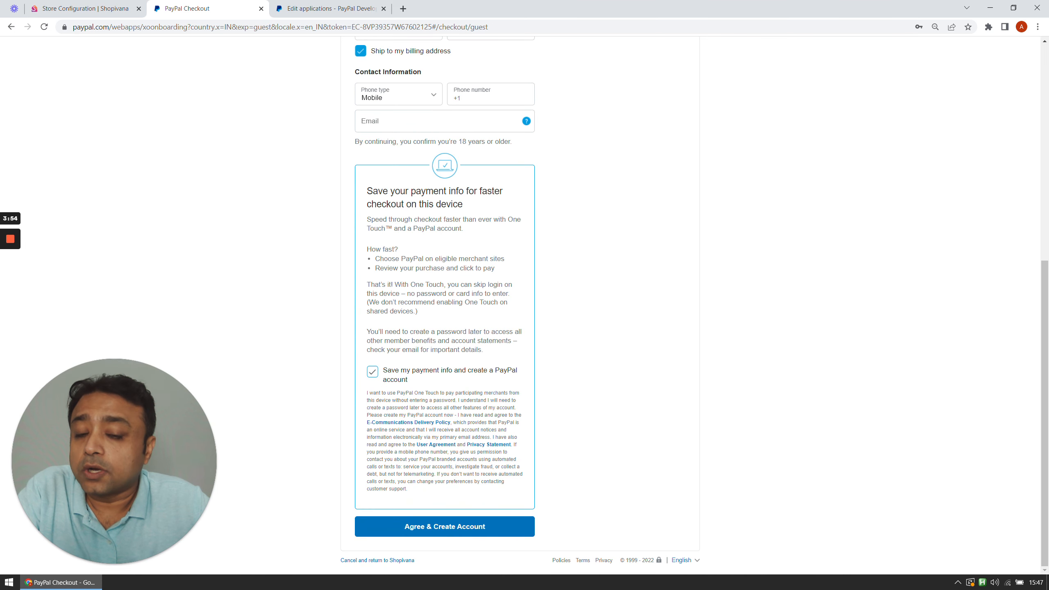
left_click(444, 531)
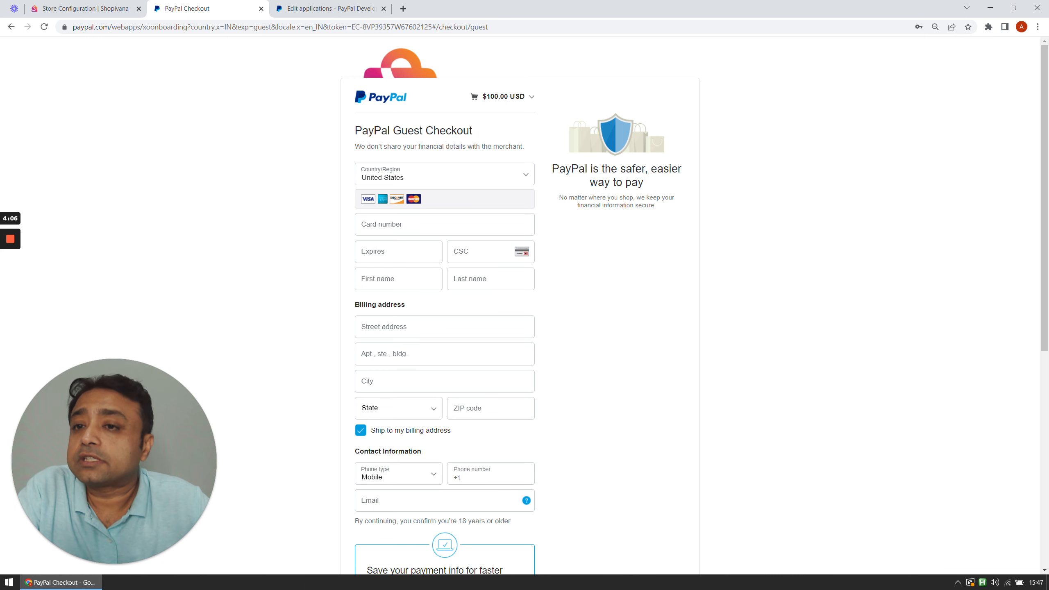
View the shop's orders list in Shopivana and return to the PayPal guest checkout
left_click(51, 7)
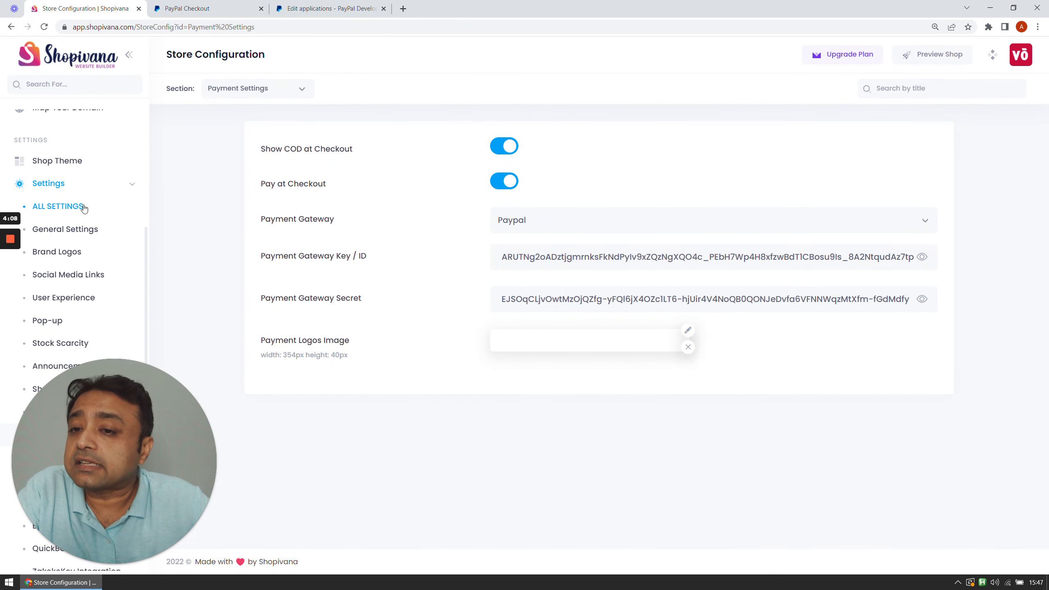
left_click(83, 184)
scroll(74, 248, "up", 5)
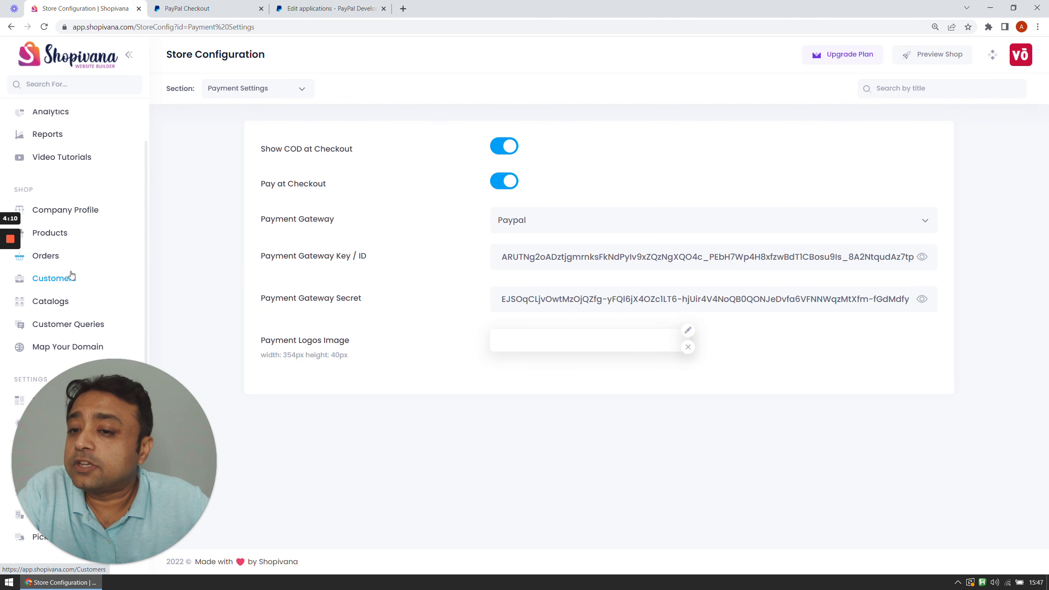
left_click(59, 254)
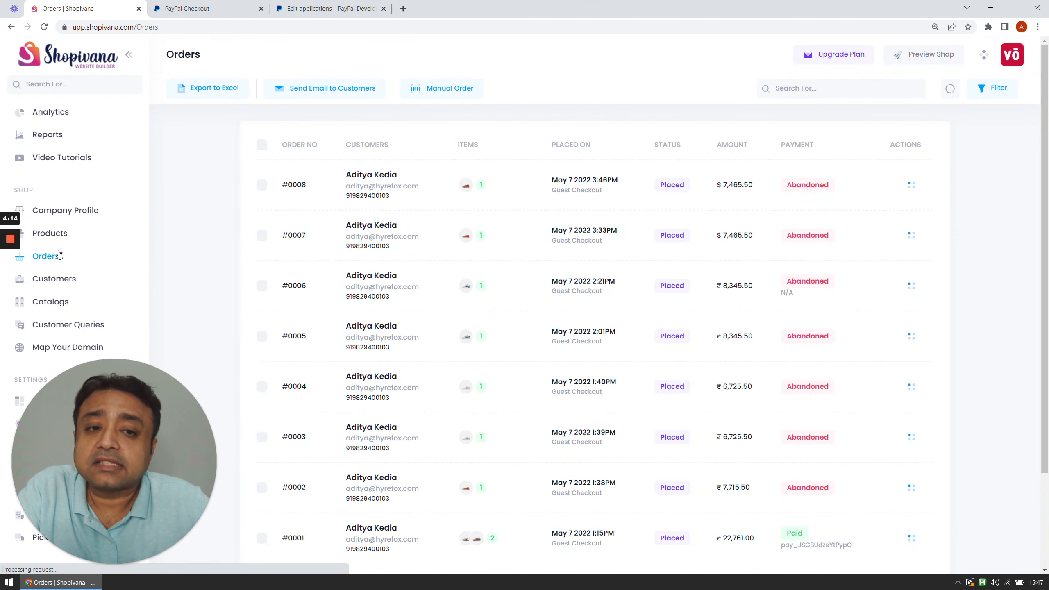
left_click(233, 5)
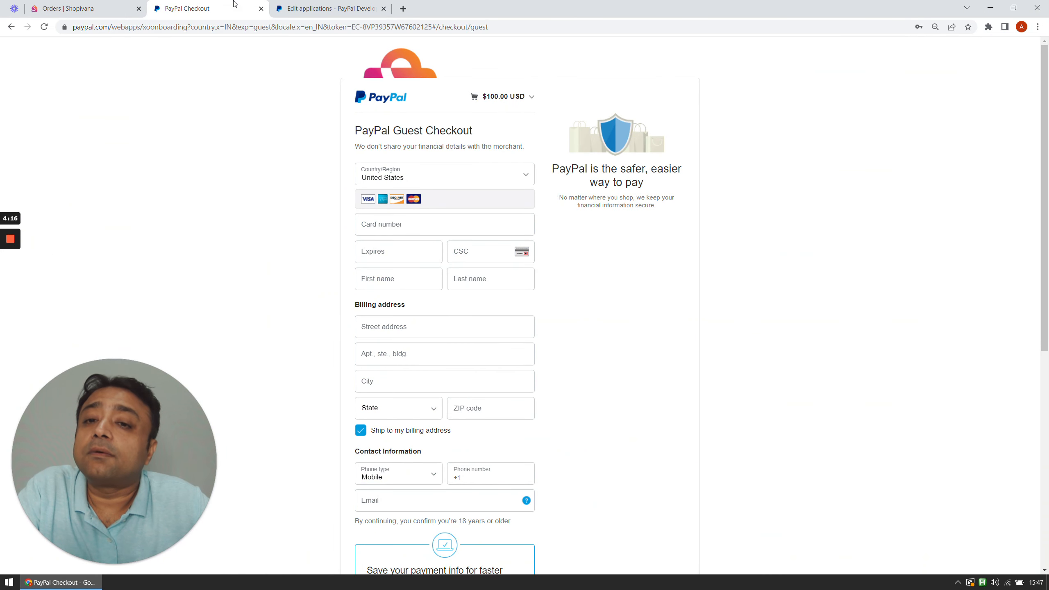